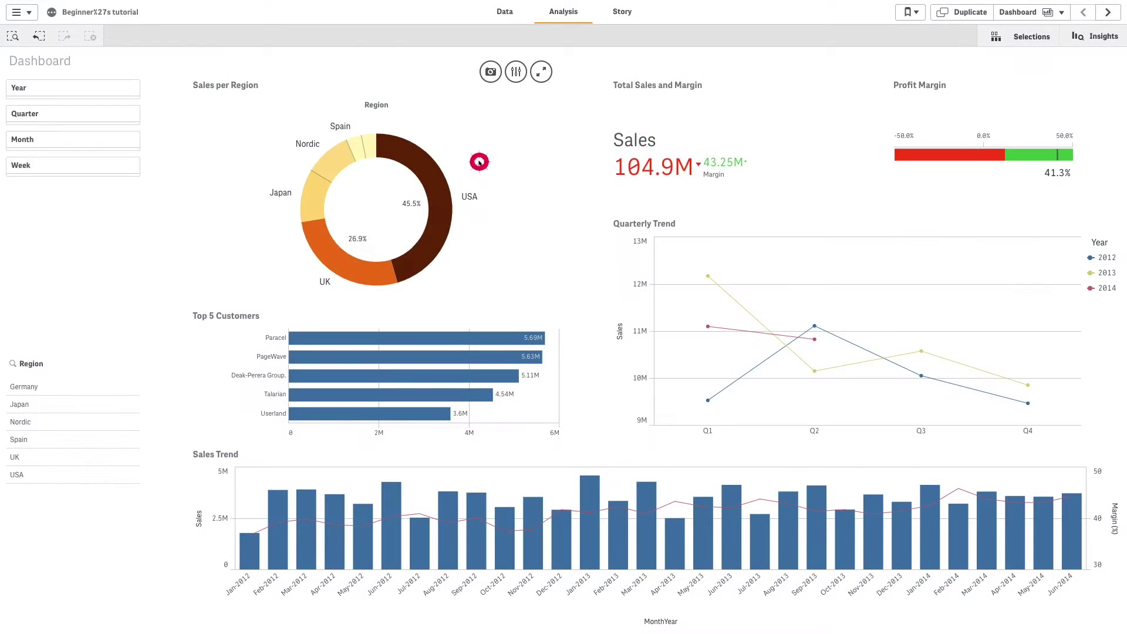
- Bring up the embed options for the Sales per Region donut chart
{"action": "right_click", "coordinate": [479, 162]}
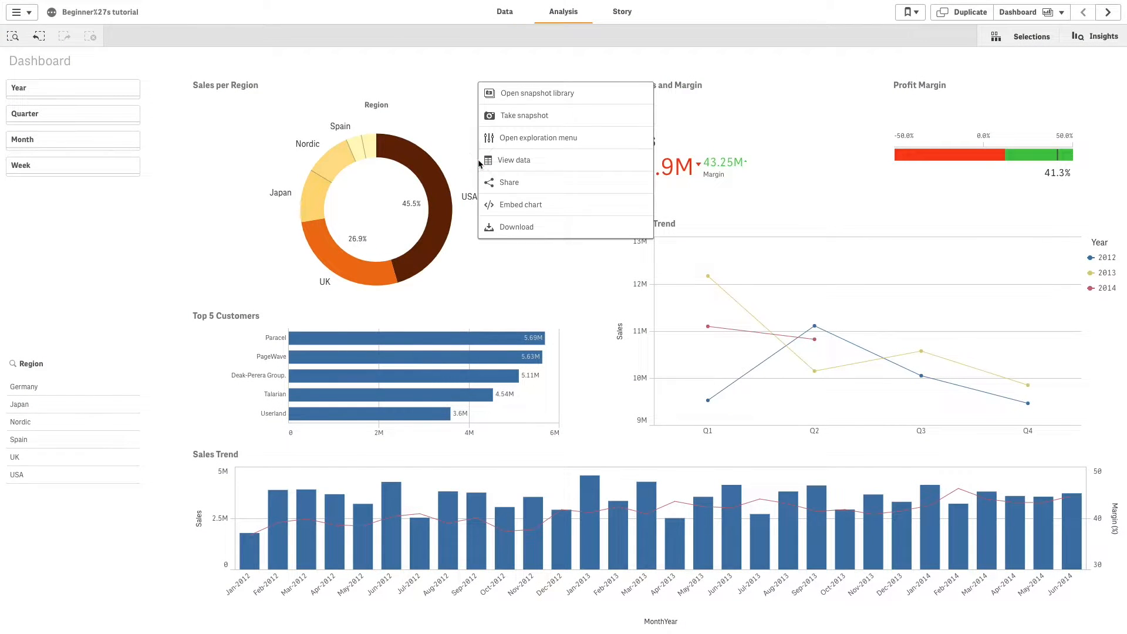
{"action": "left_click", "coordinate": [515, 208]}
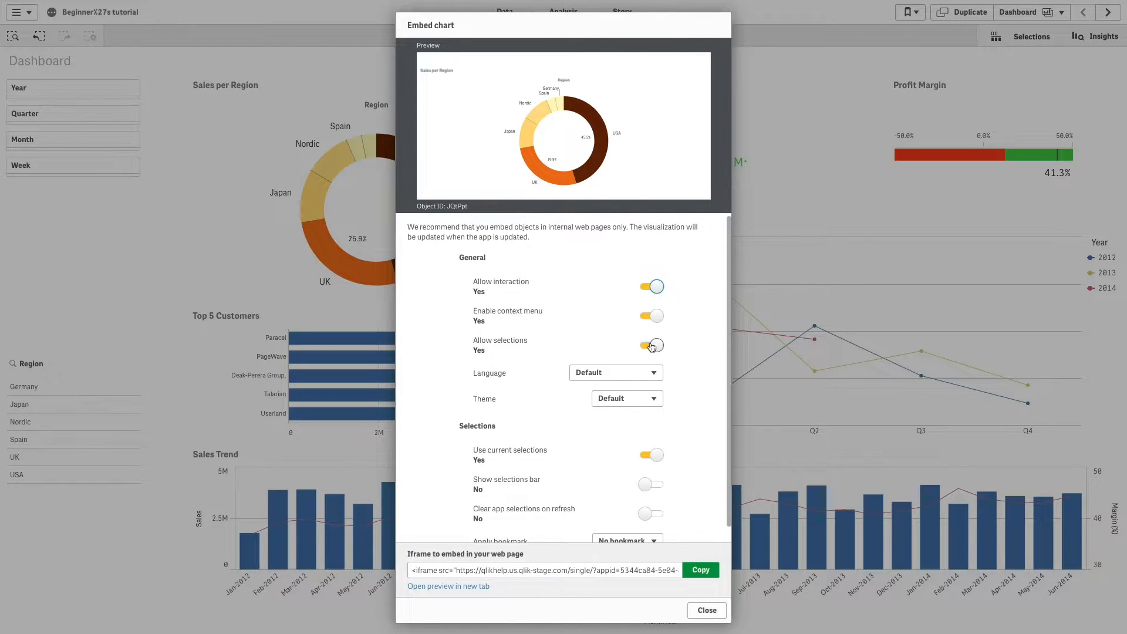
- Set the embed language to English and the theme to Sense Breeze
{"action": "left_click", "coordinate": [651, 373]}
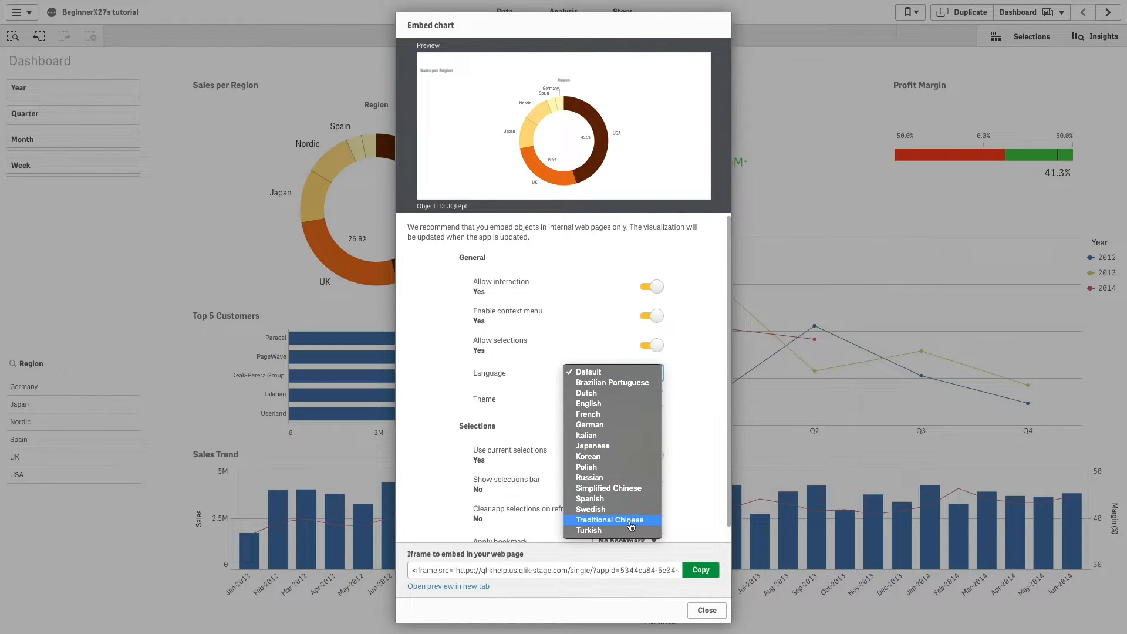
{"action": "left_click", "coordinate": [632, 406]}
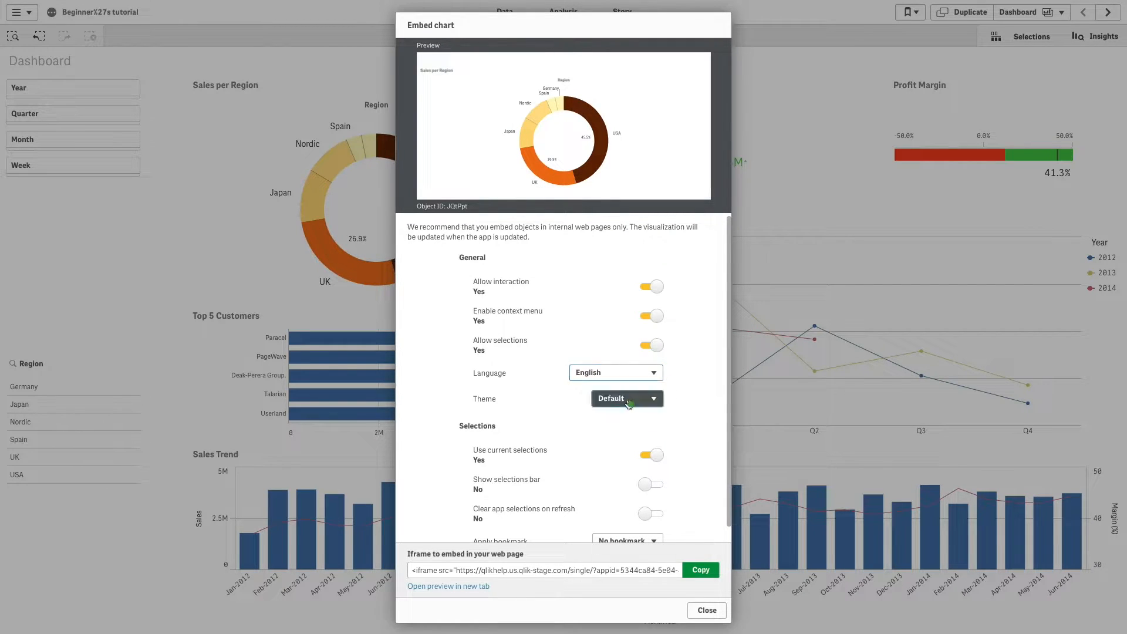
{"action": "left_click", "coordinate": [631, 399]}
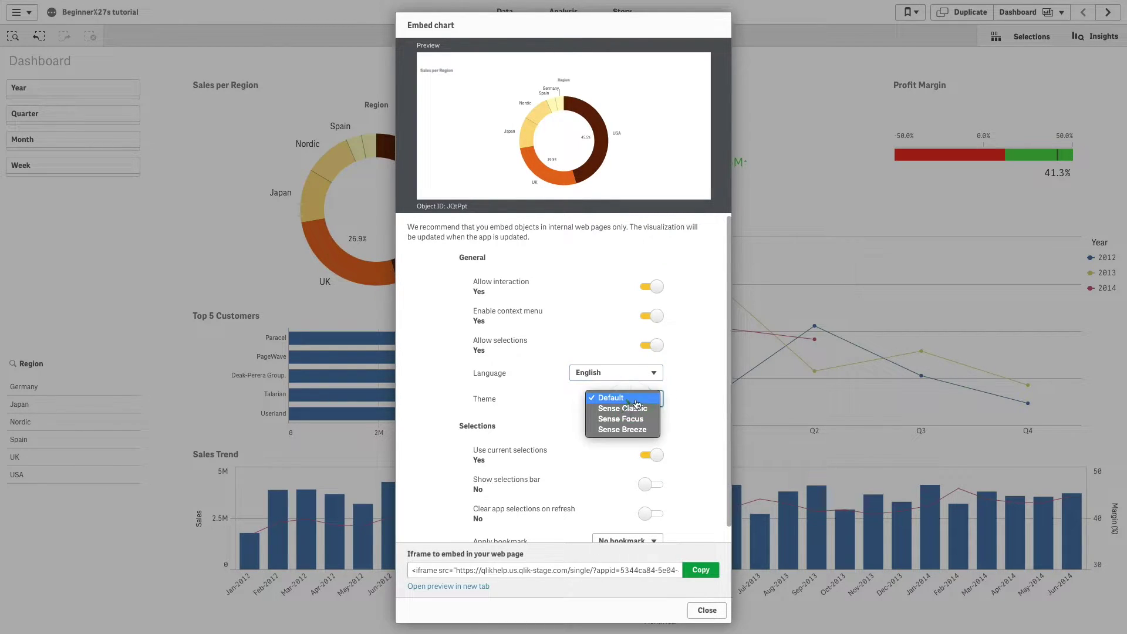
{"action": "left_click", "coordinate": [642, 429]}
- Enable the selections bar and clear-on-refresh, keep no bookmark, and copy the iframe code
{"action": "left_click", "coordinate": [649, 487]}
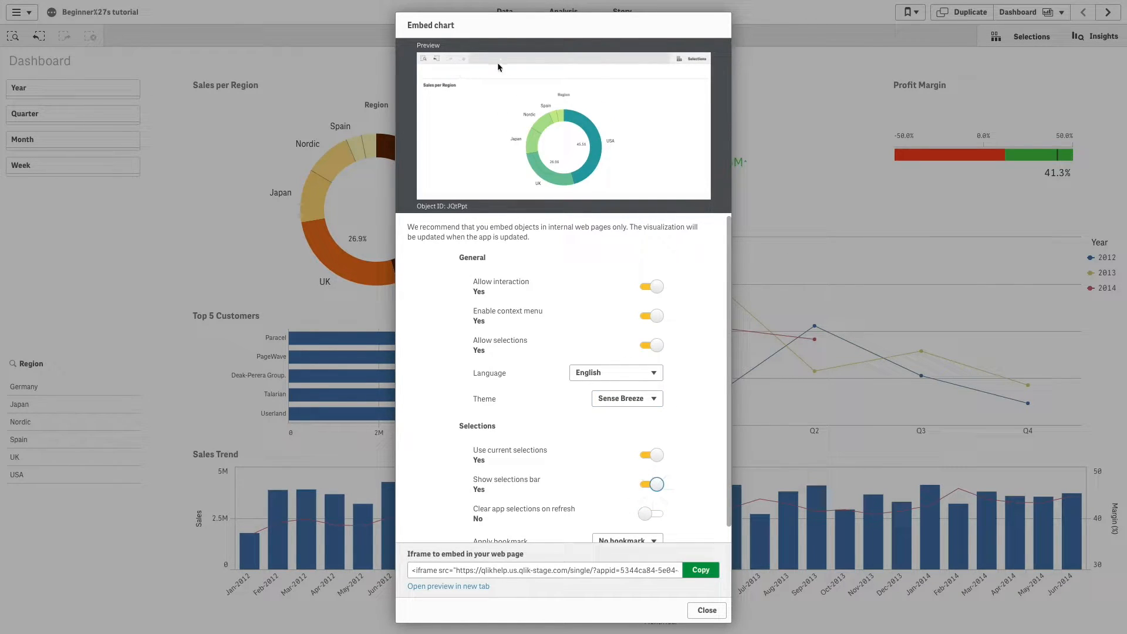
{"action": "left_click", "coordinate": [652, 519]}
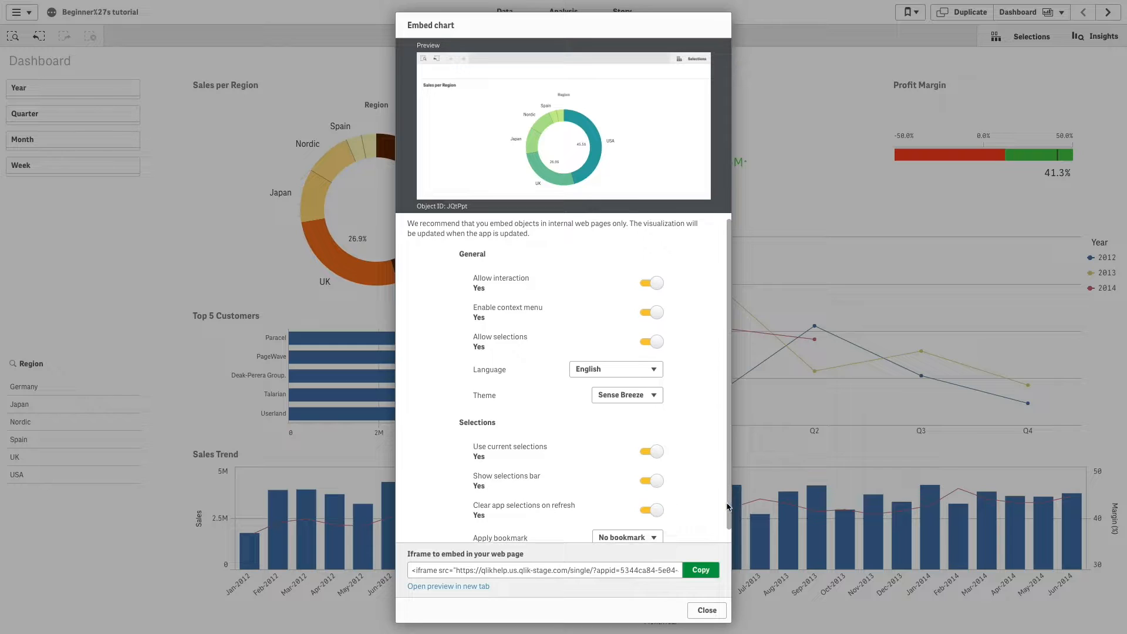
{"action": "scroll", "coordinate": [695, 511], "scroll_direction": "down", "scroll_amount": 1}
{"action": "left_click", "coordinate": [653, 527]}
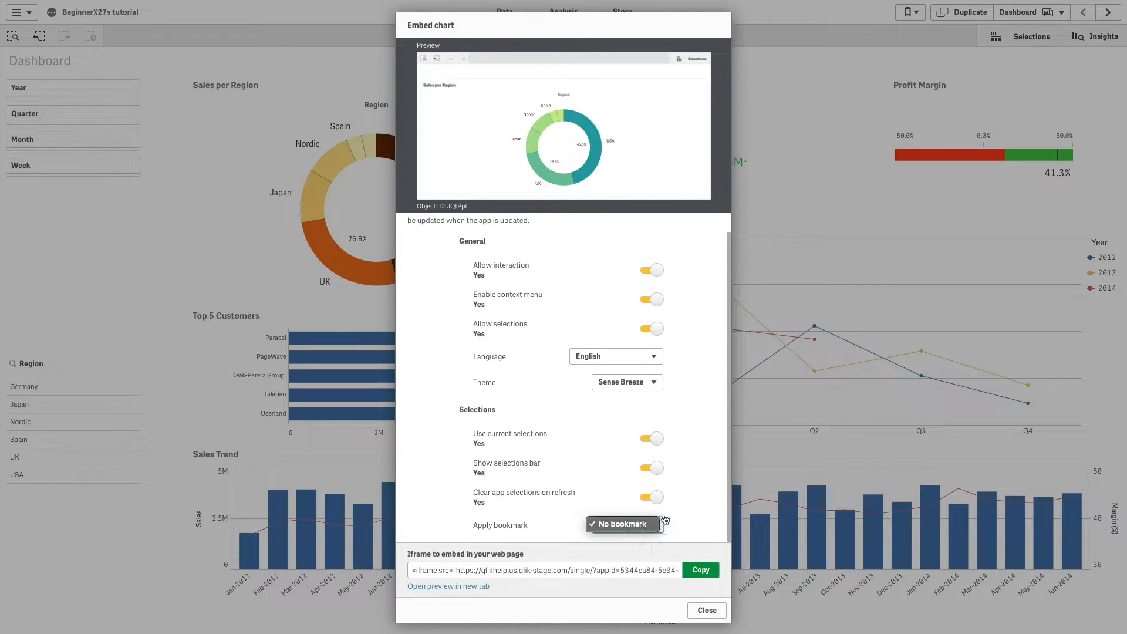
{"action": "left_click", "coordinate": [656, 525]}
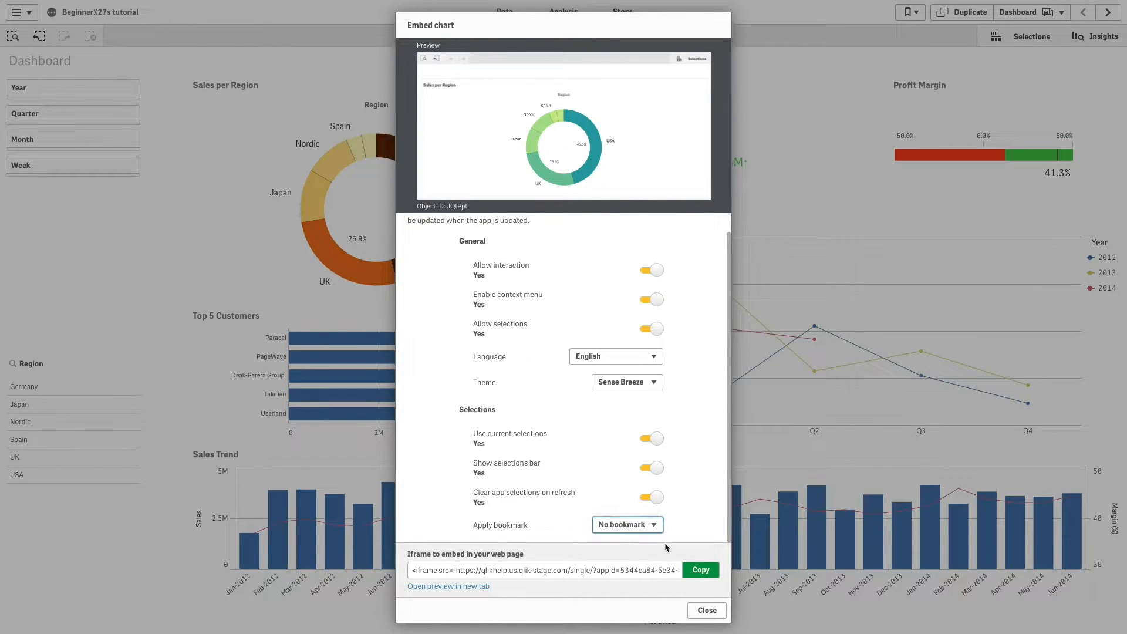
{"action": "left_click", "coordinate": [702, 572]}
{"action": "left_click", "coordinate": [699, 573]}
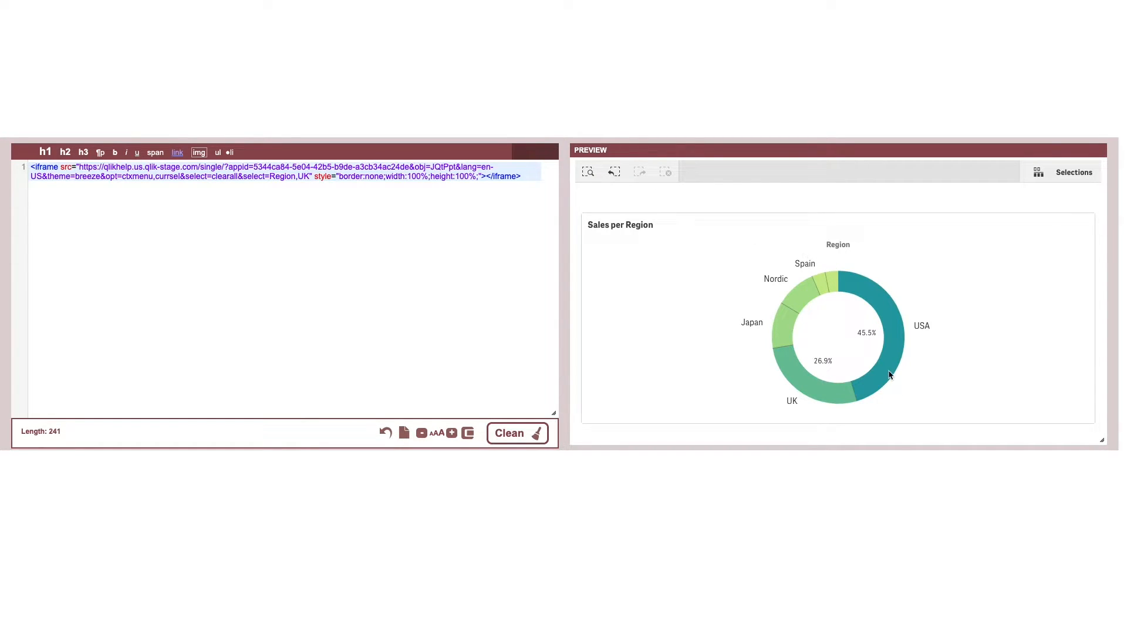
- Select the USA, UK and Japan slices in the embedded donut preview and confirm
{"action": "left_click", "coordinate": [894, 373]}
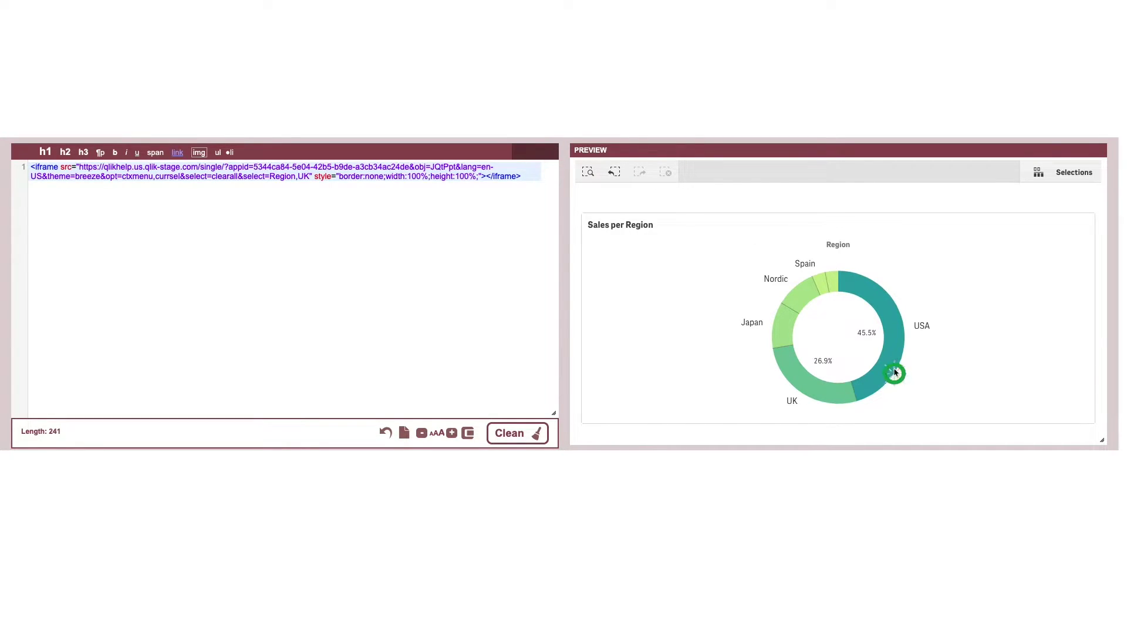
{"action": "left_click", "coordinate": [819, 396]}
{"action": "left_click", "coordinate": [786, 328]}
{"action": "left_click", "coordinate": [1075, 207]}
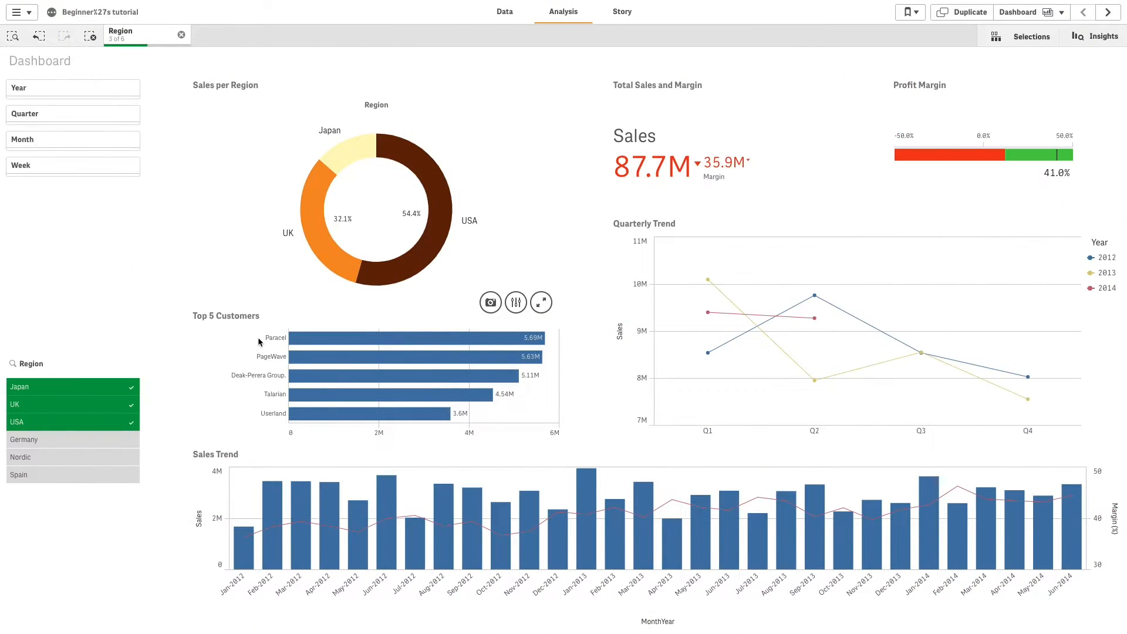
- Filter Top 5 Customers to Paracel, PageWave and Deak-Perera and remove the Region filter
{"action": "left_click", "coordinate": [260, 343]}
{"action": "left_click_drag", "start_coordinate": [268, 371], "coordinate": [268, 377]}
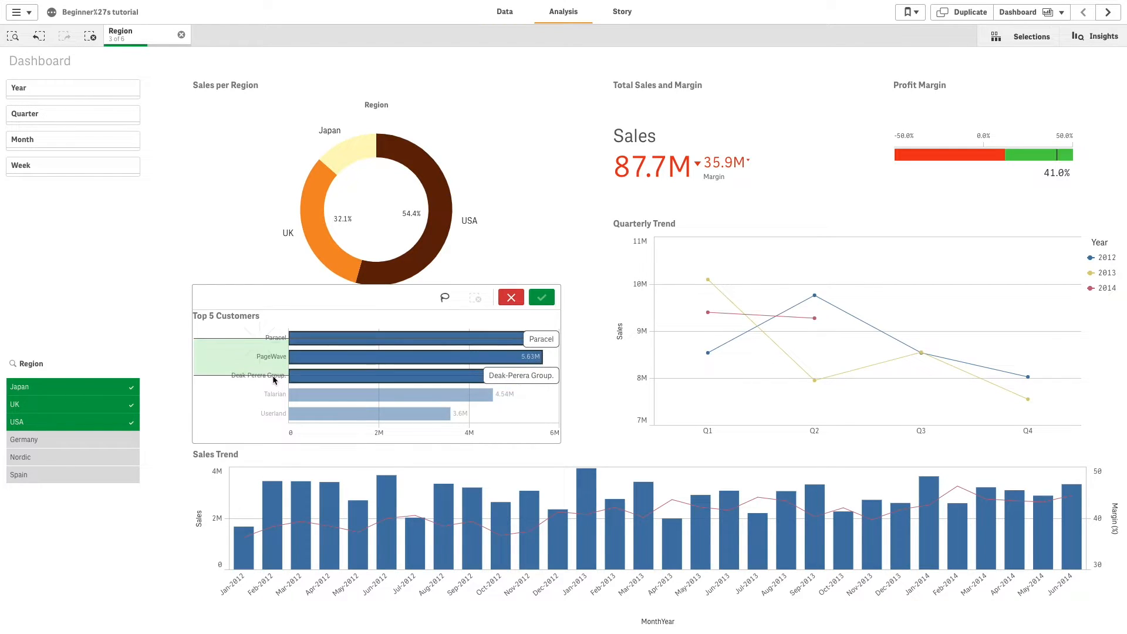
{"action": "left_click", "coordinate": [541, 298]}
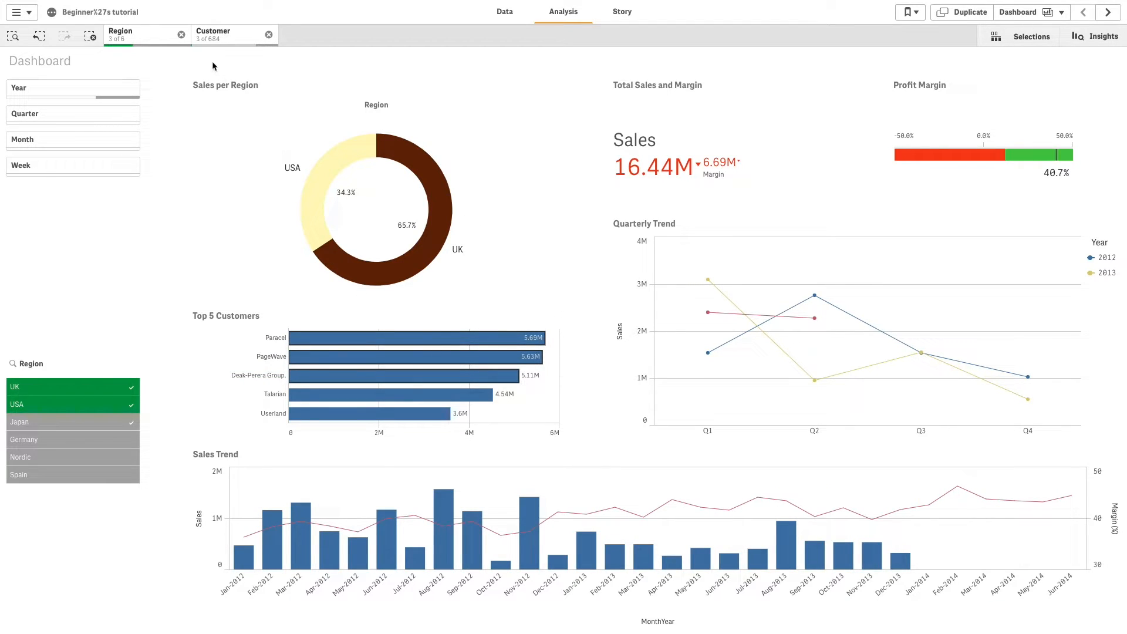
{"action": "left_click", "coordinate": [182, 35]}
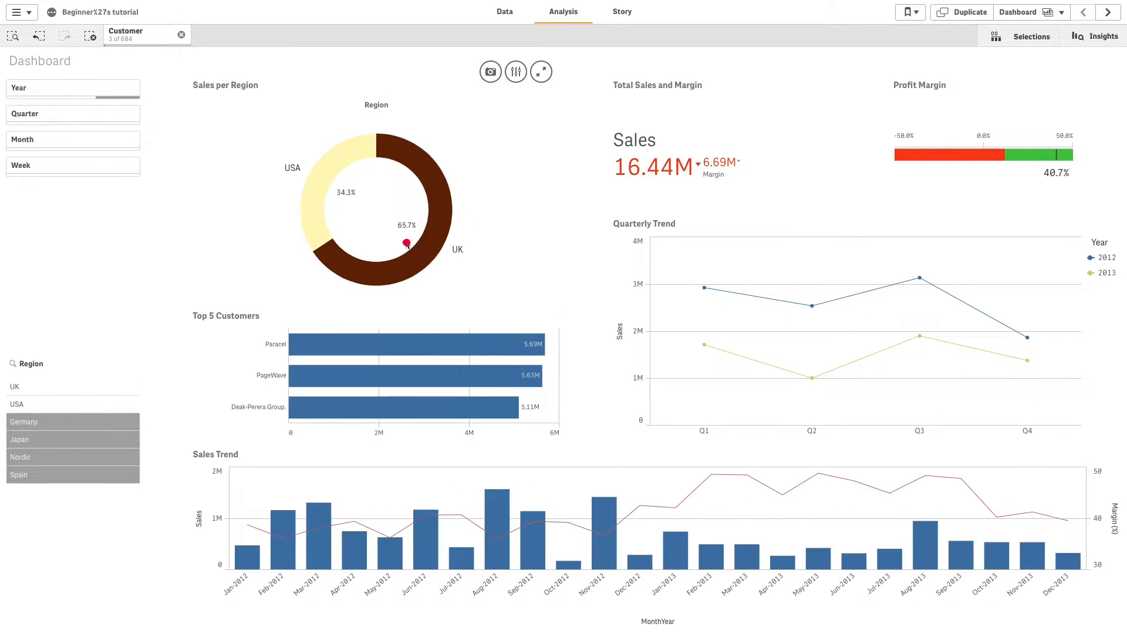
{"action": "right_click", "coordinate": [406, 243]}
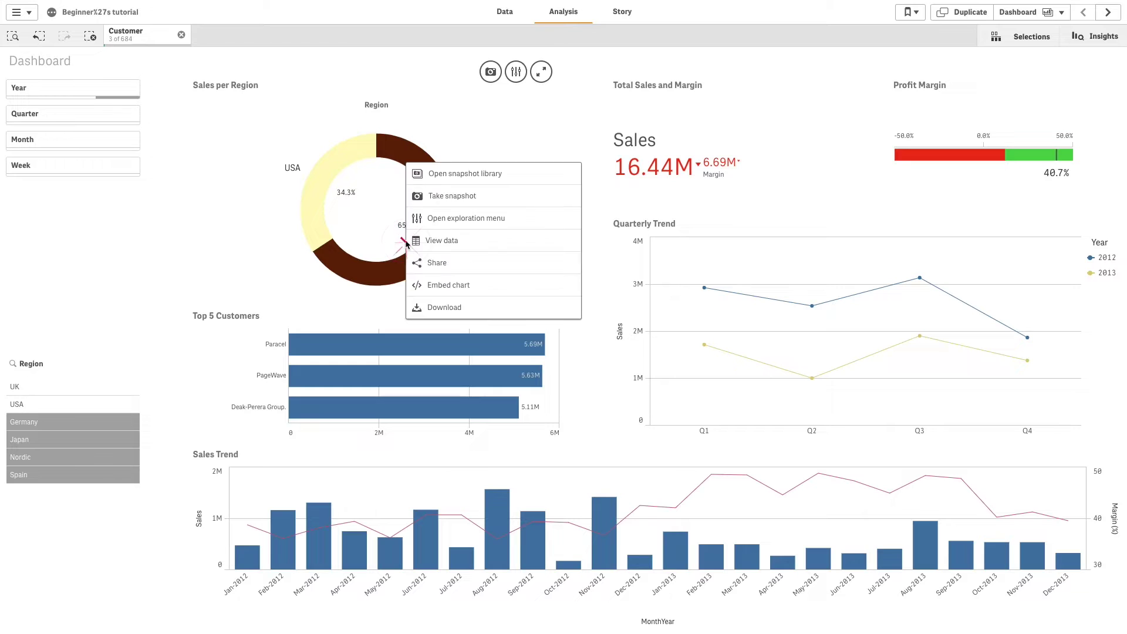
- Enable the selections bar and clear-on-refresh for the donut embed and copy its iframe code
{"action": "left_click", "coordinate": [433, 285]}
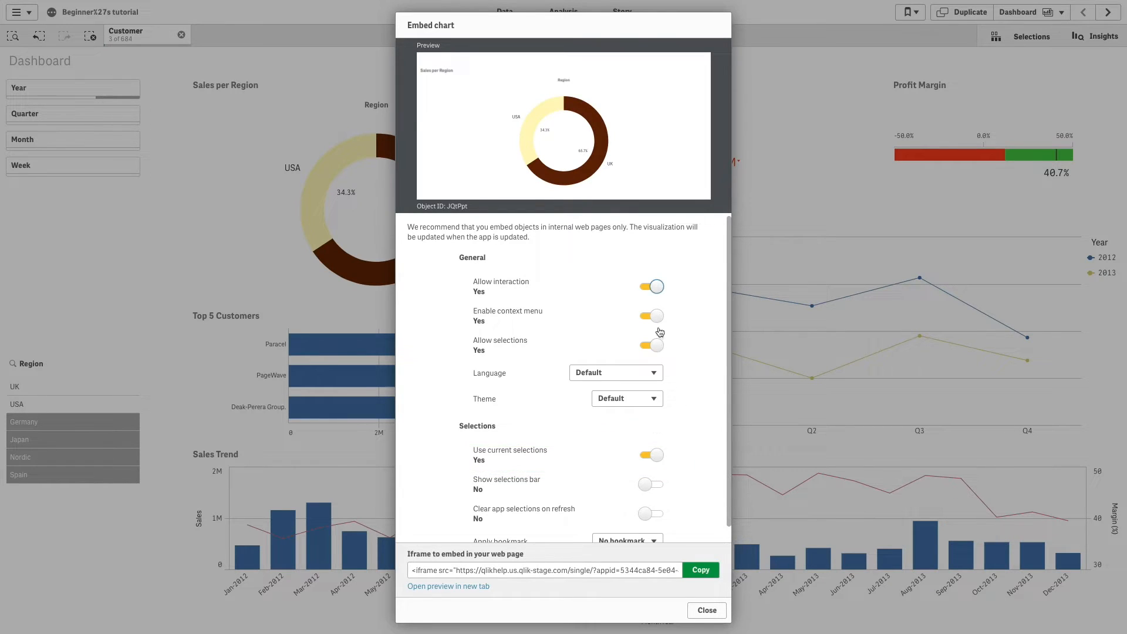
{"action": "left_click", "coordinate": [652, 485]}
{"action": "left_click", "coordinate": [651, 514]}
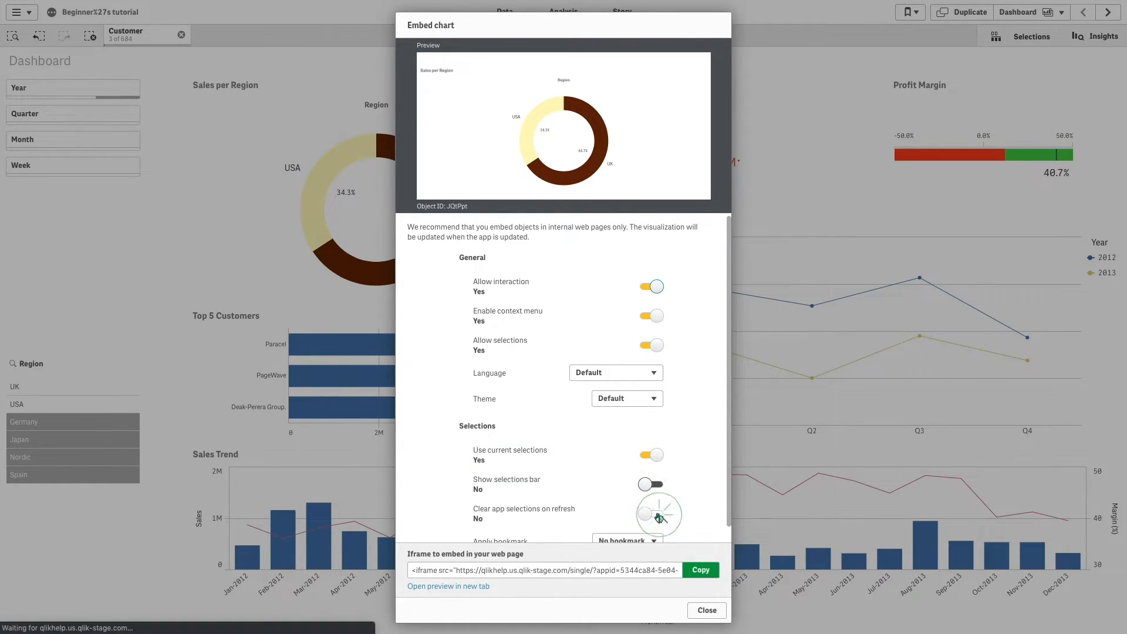
{"action": "left_click", "coordinate": [480, 570]}
{"action": "right_click", "coordinate": [477, 572]}
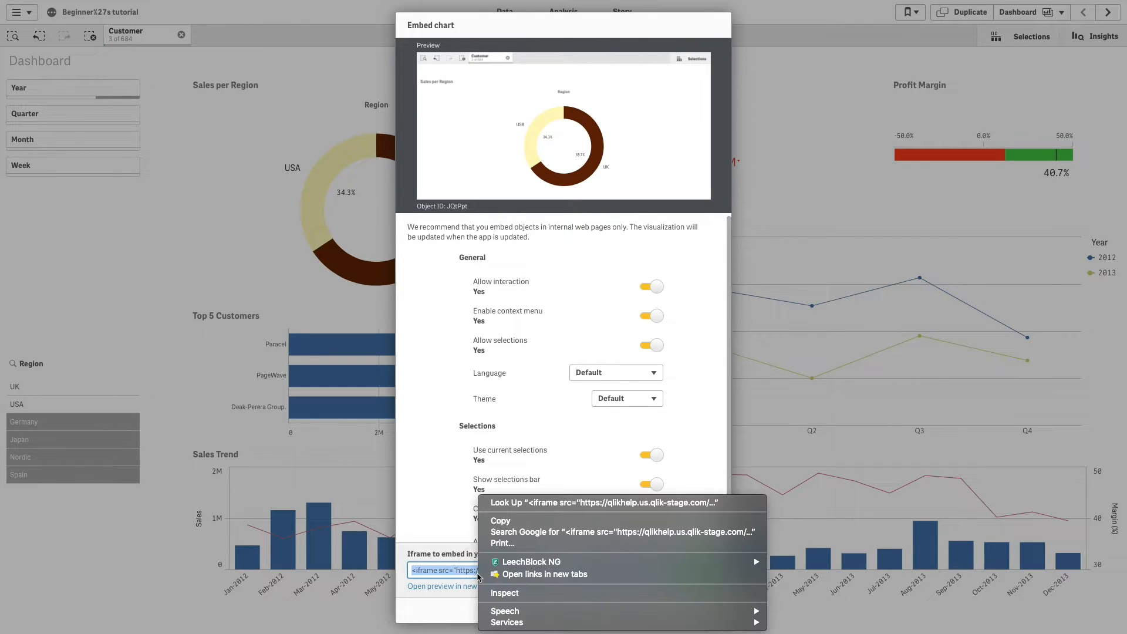
{"action": "left_click", "coordinate": [502, 520]}
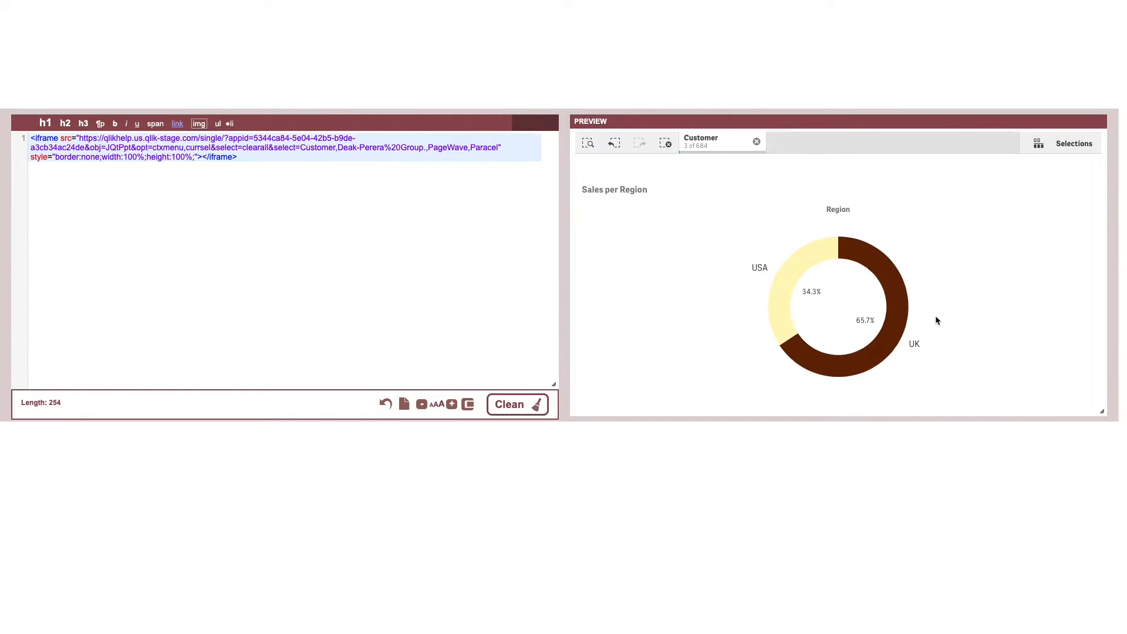
- Clear the Customer selection in the embedded donut and go to the sheet embed settings
{"action": "left_click", "coordinate": [756, 142]}
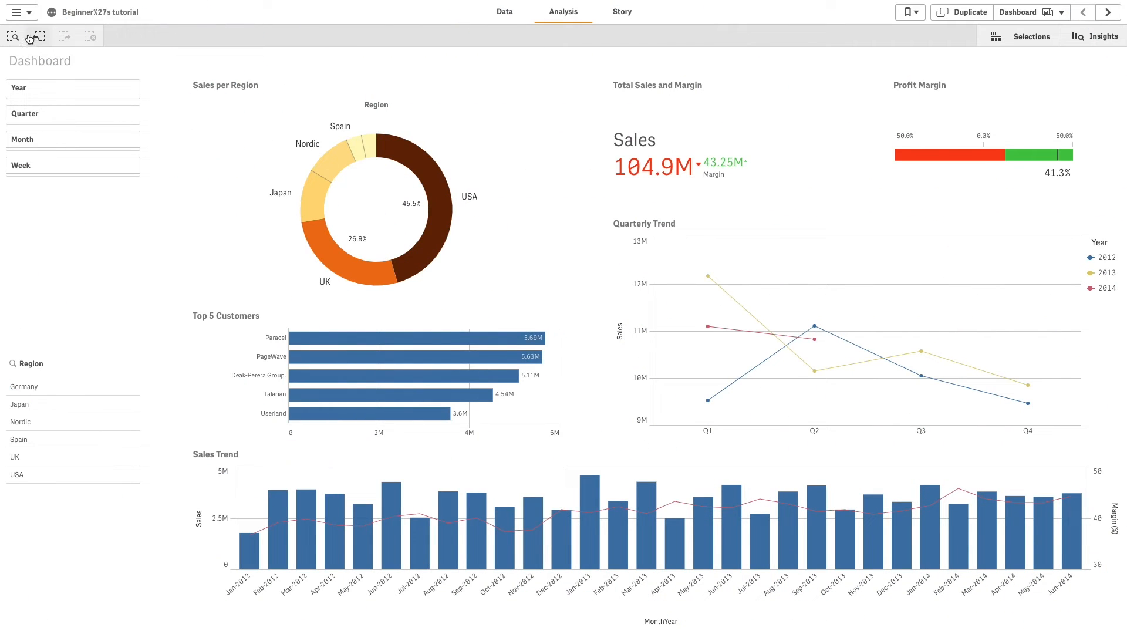
{"action": "left_click", "coordinate": [30, 22]}
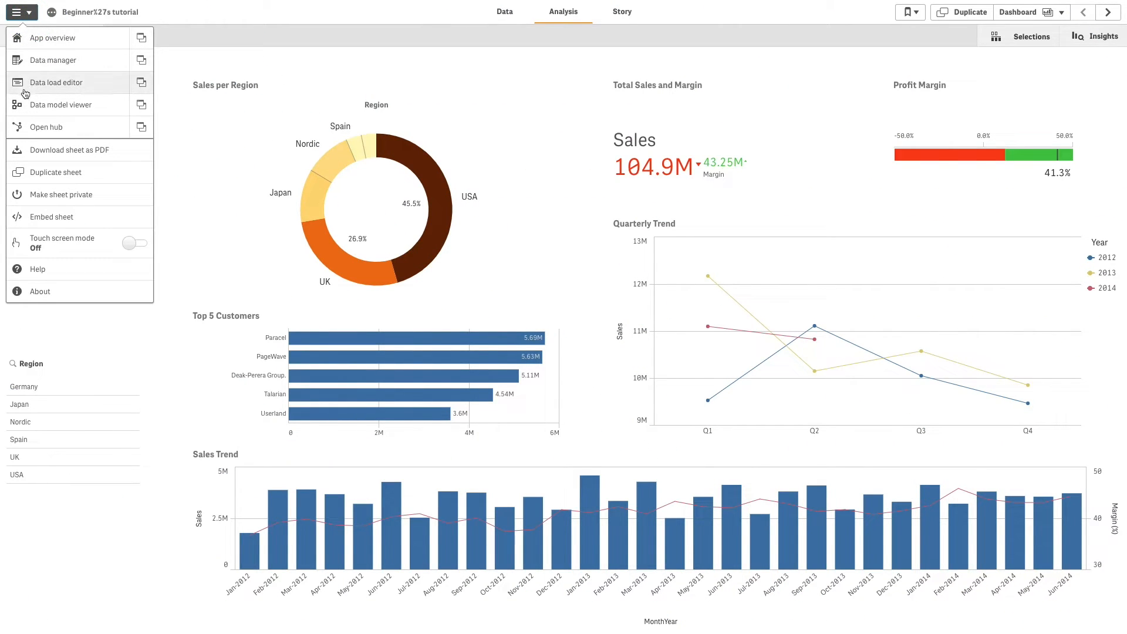
{"action": "left_click", "coordinate": [39, 217]}
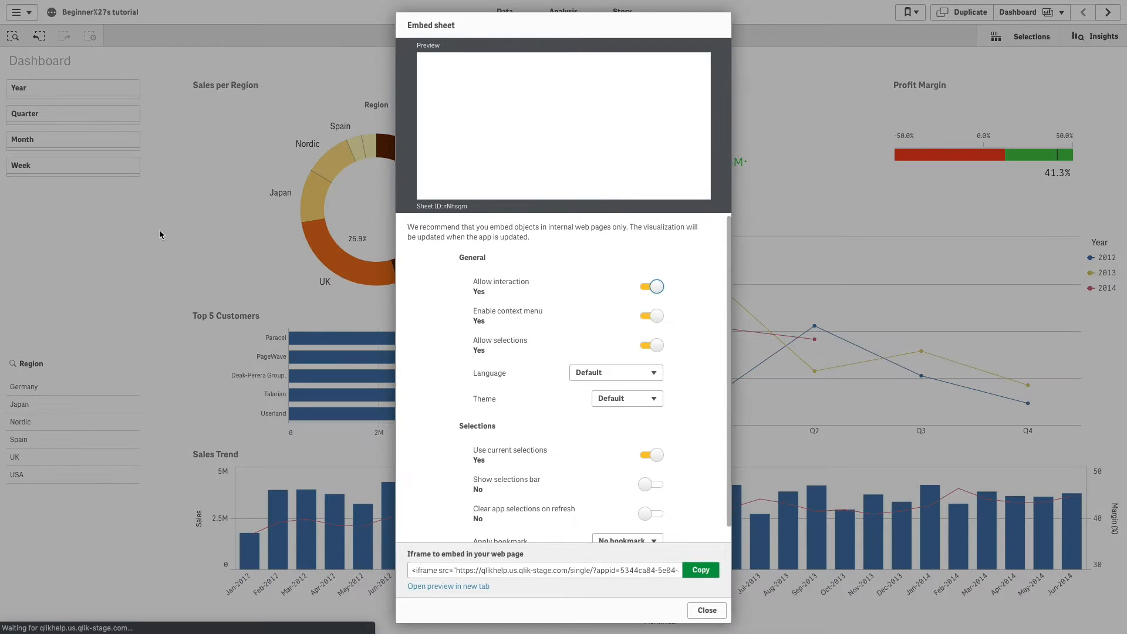
- Give the sheet embed the Sense Breeze theme with selections bar and clear-on-refresh enabled
{"action": "left_click", "coordinate": [655, 401]}
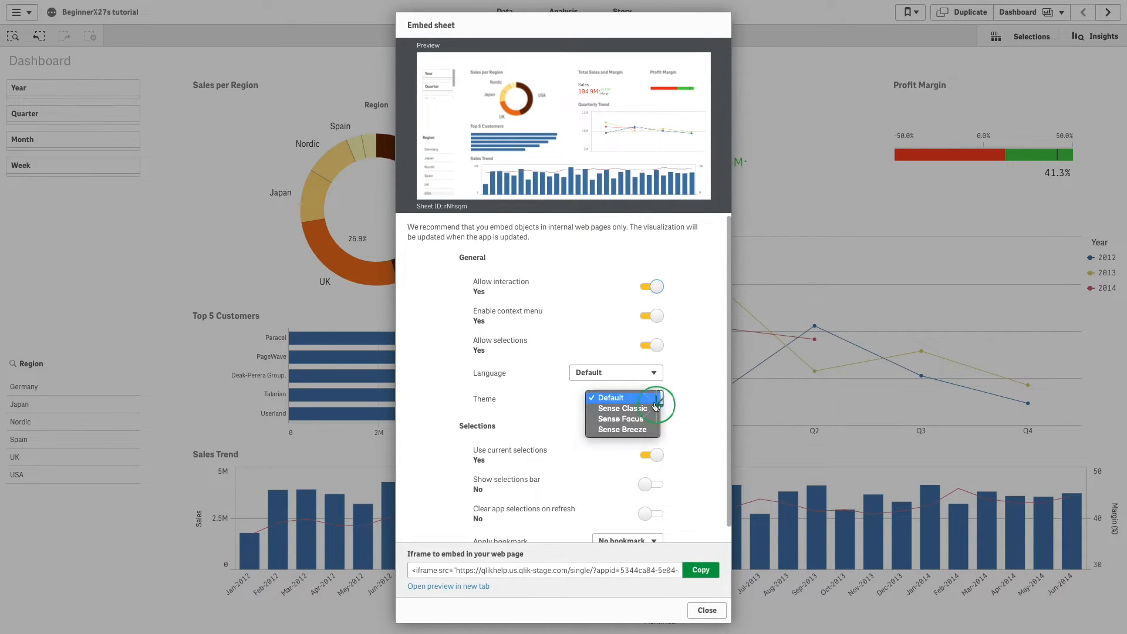
{"action": "left_click", "coordinate": [632, 428]}
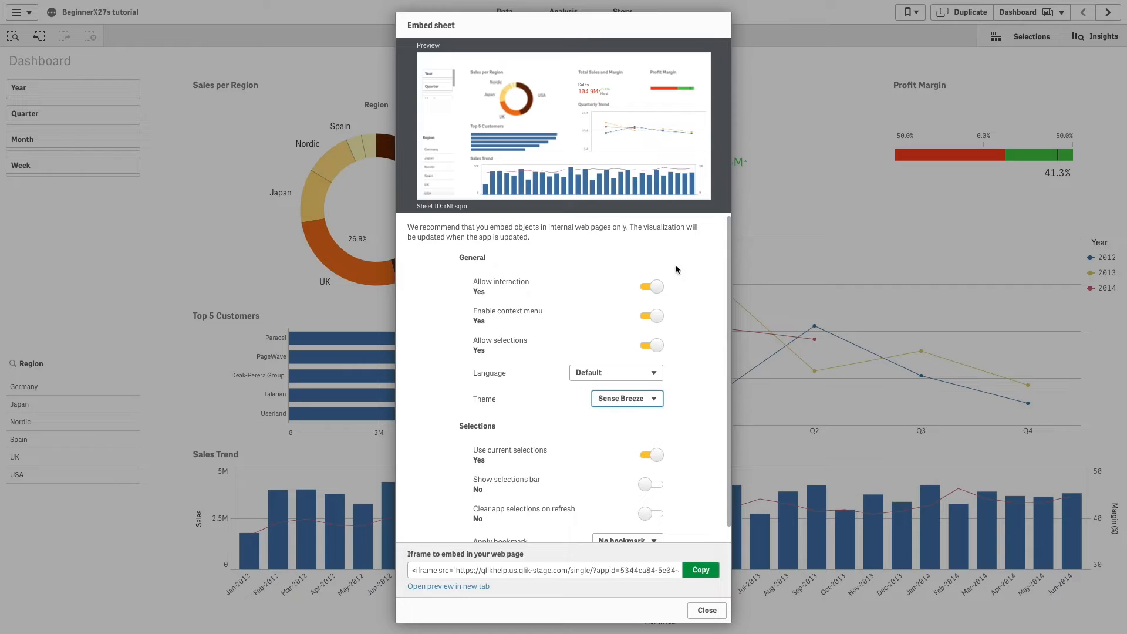
{"action": "scroll", "coordinate": [716, 453], "scroll_direction": "down", "scroll_amount": 2}
{"action": "left_click", "coordinate": [652, 467]}
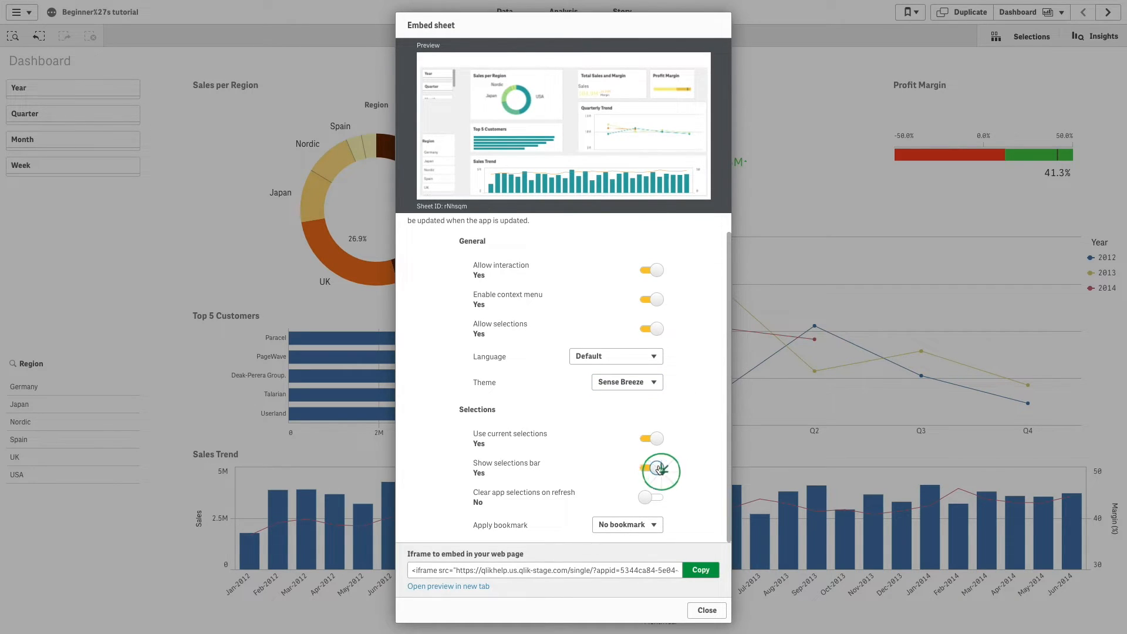
{"action": "left_click", "coordinate": [651, 498]}
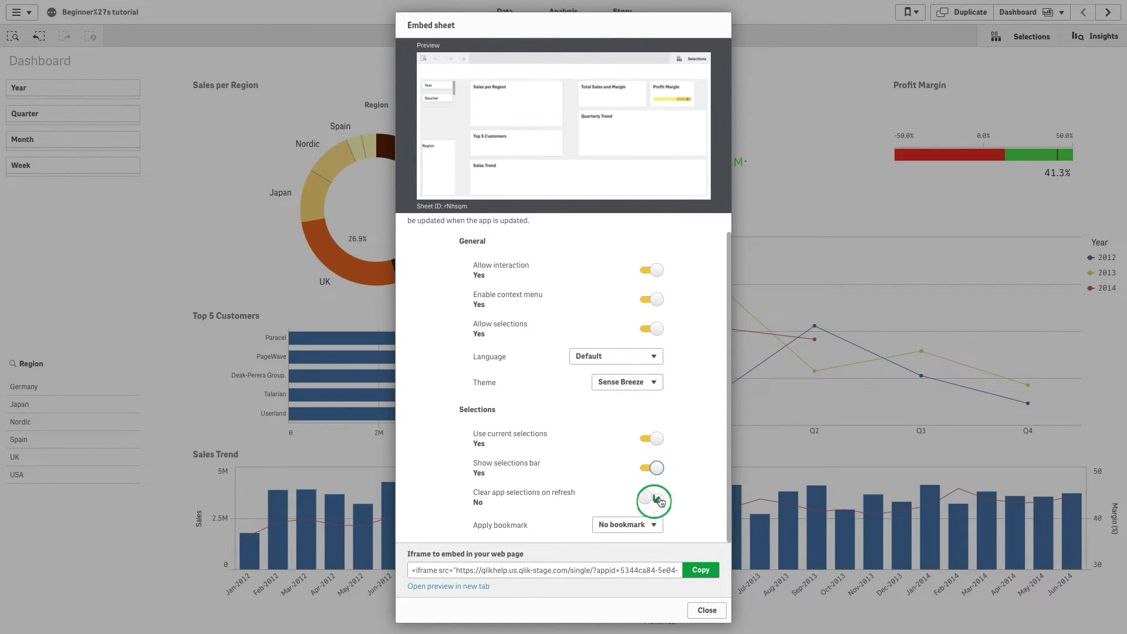
- Select and copy the sheet's iframe embed code
{"action": "left_click", "coordinate": [623, 570]}
{"action": "left_click", "coordinate": [622, 569]}
{"action": "right_click", "coordinate": [623, 570]}
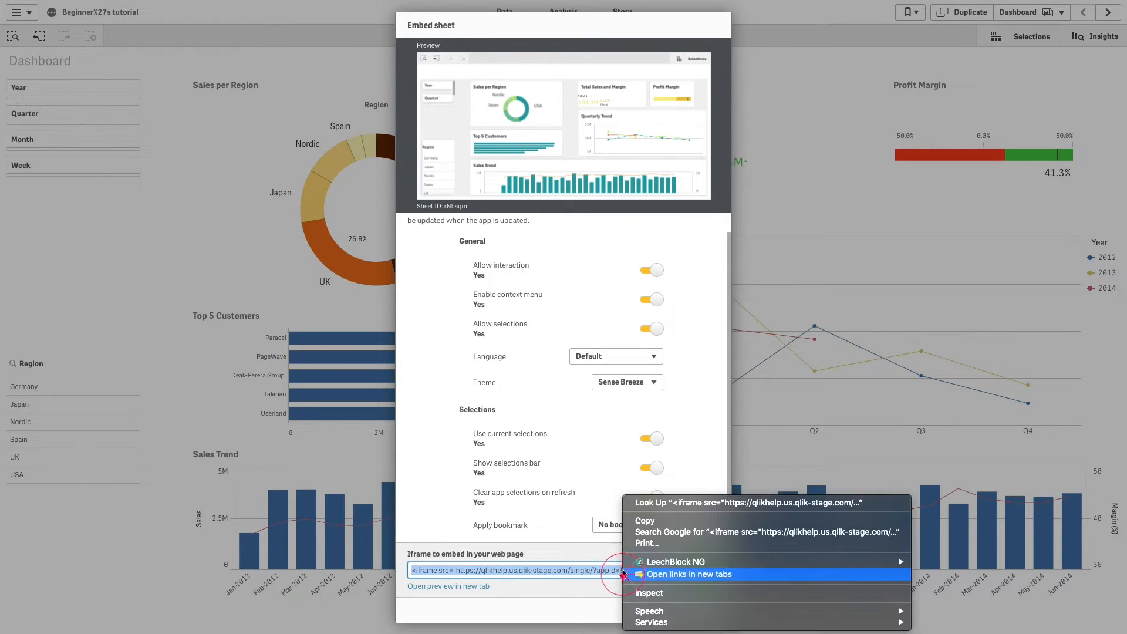
{"action": "left_click", "coordinate": [662, 522]}
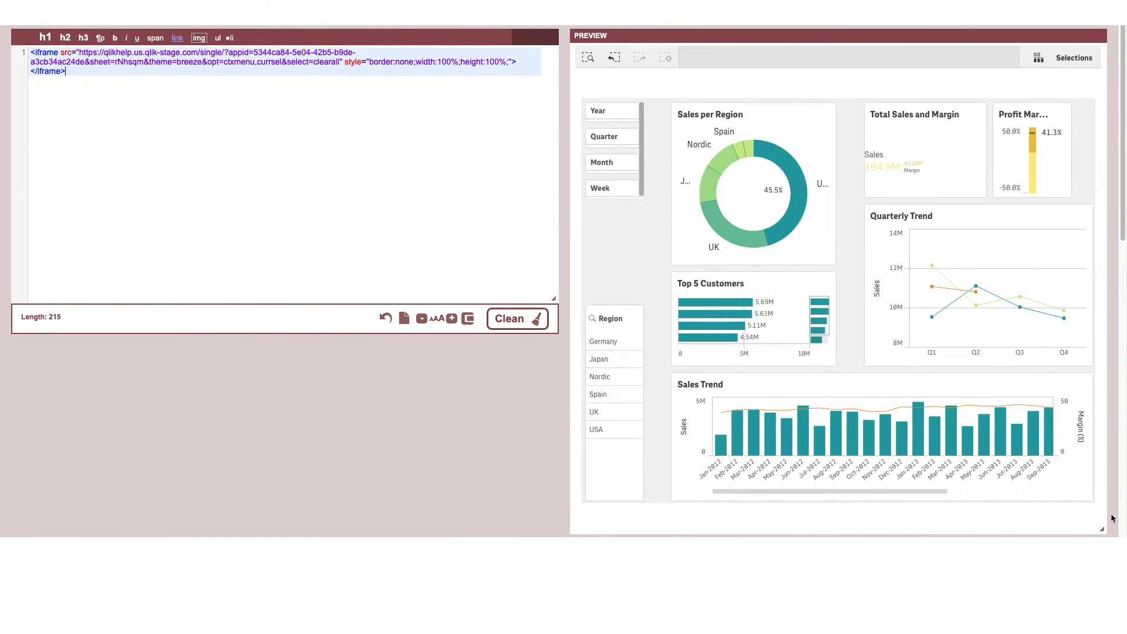
- Filter the embedded sheet to Dec-2012–Sep-2013, Germany, Japan, Nordic, Spain, and Q2
{"action": "left_click_drag", "start_coordinate": [1034, 474], "coordinate": [898, 467]}
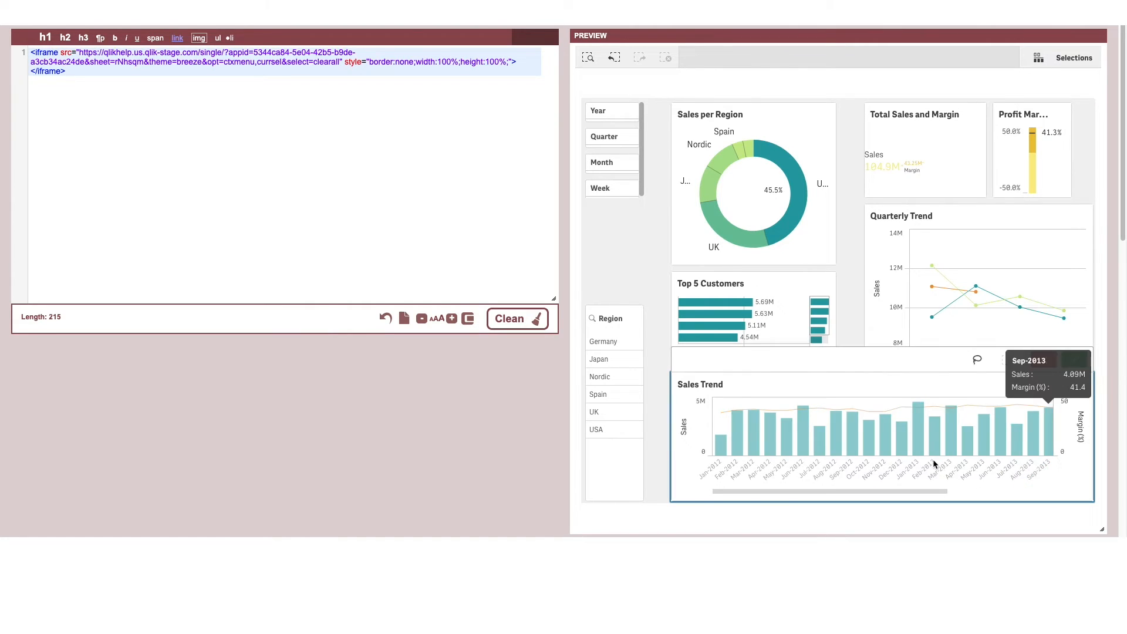
{"action": "left_click", "coordinate": [1074, 359]}
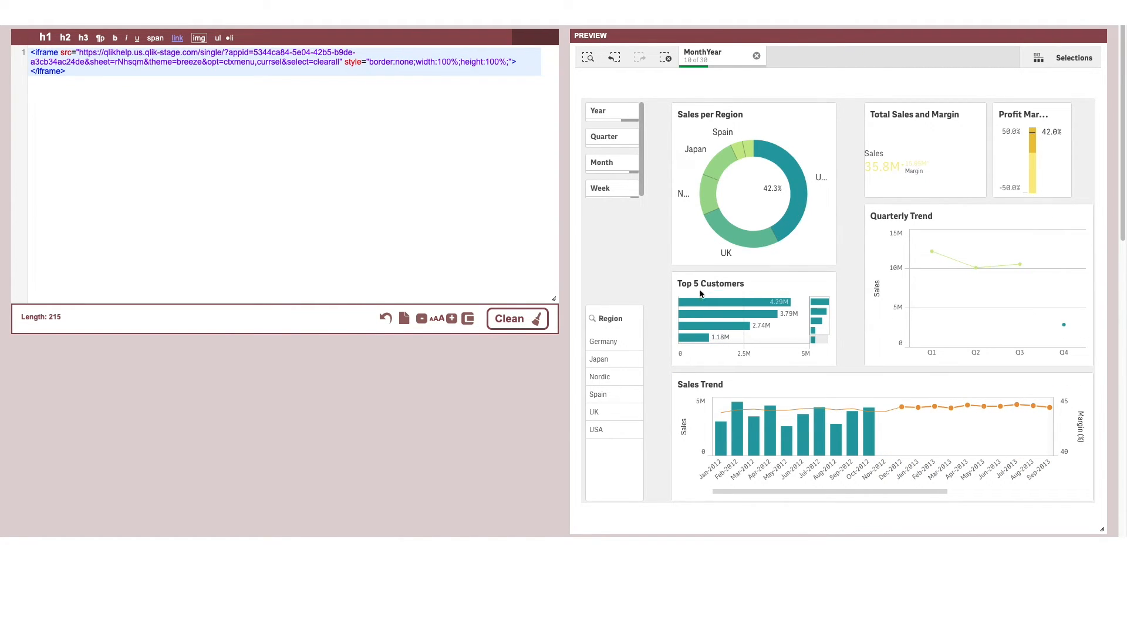
{"action": "left_click_drag", "start_coordinate": [620, 341], "coordinate": [620, 396]}
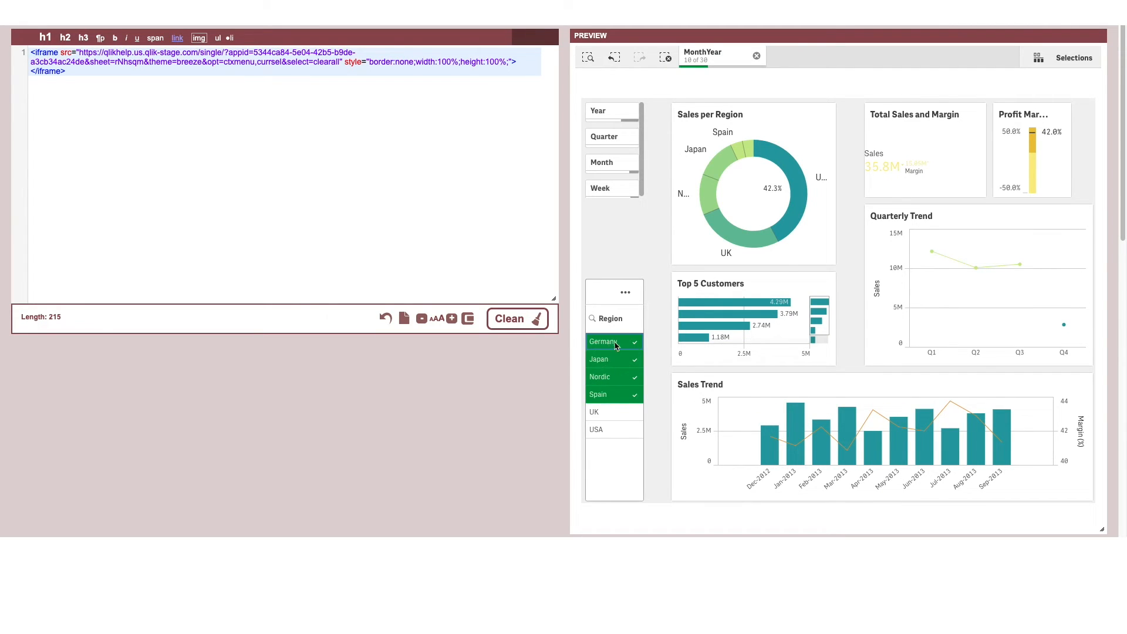
{"action": "left_click", "coordinate": [605, 139]}
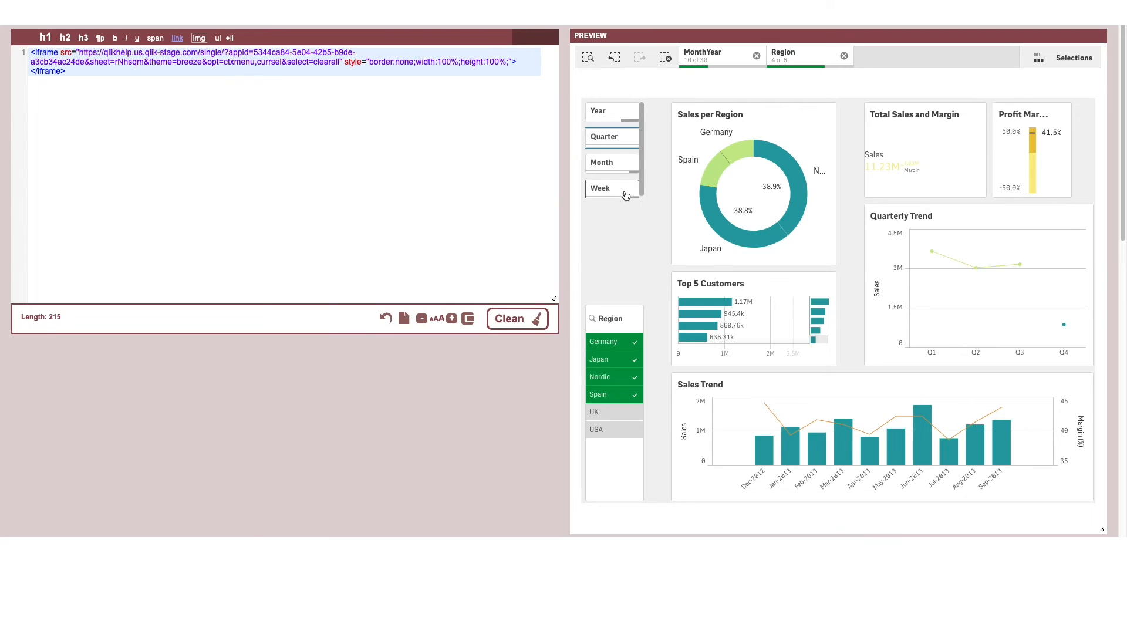
{"action": "left_click", "coordinate": [608, 231]}
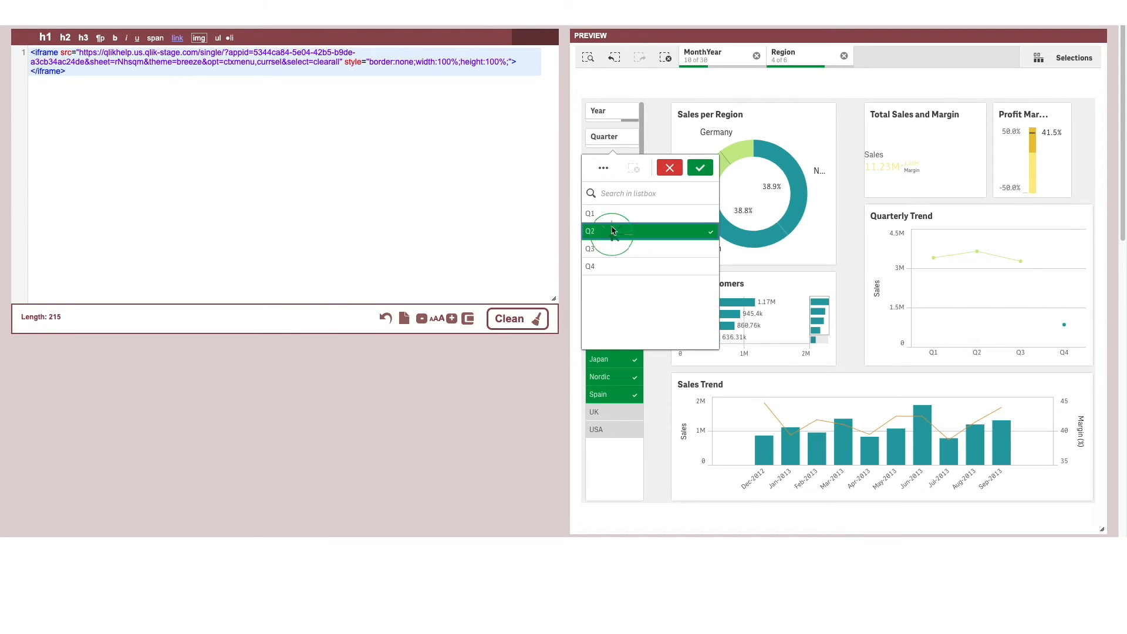